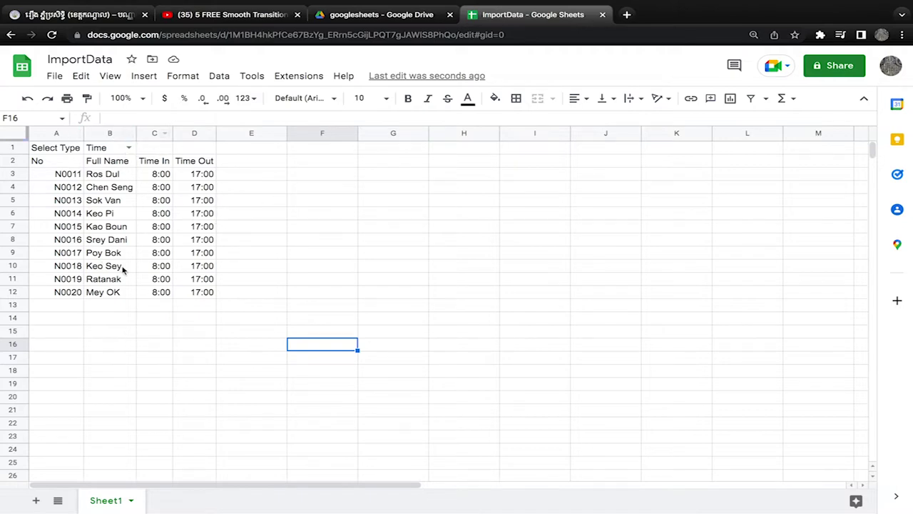
Add a new sheet and rename it to 'Query'
left_click(35, 505)
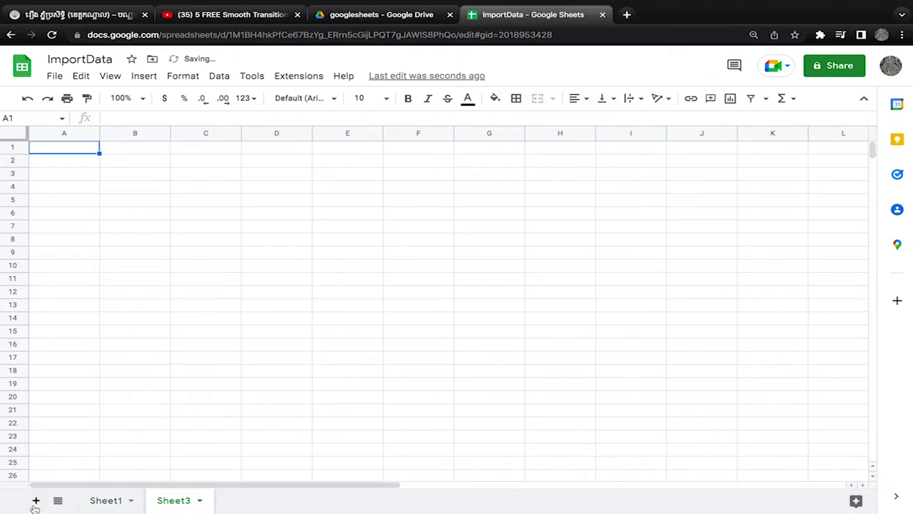
left_click(199, 501)
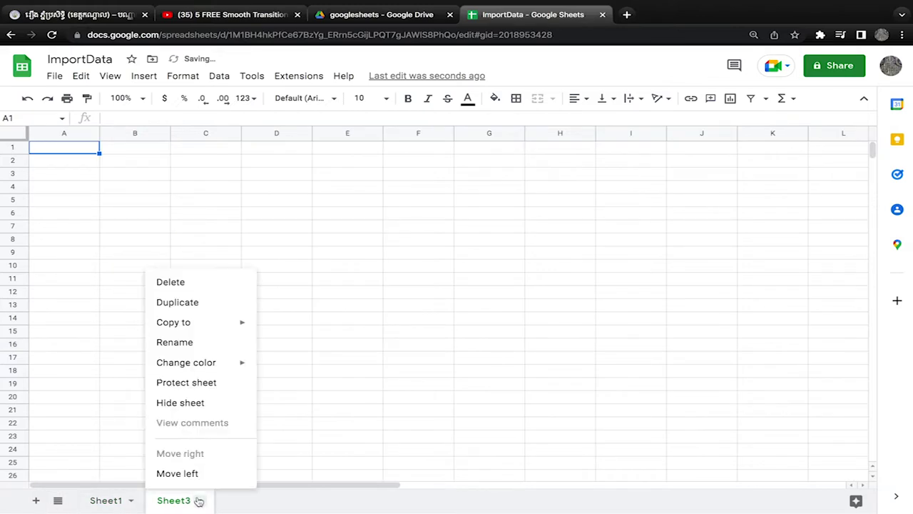
left_click(184, 343)
type("Query")
key("Return")
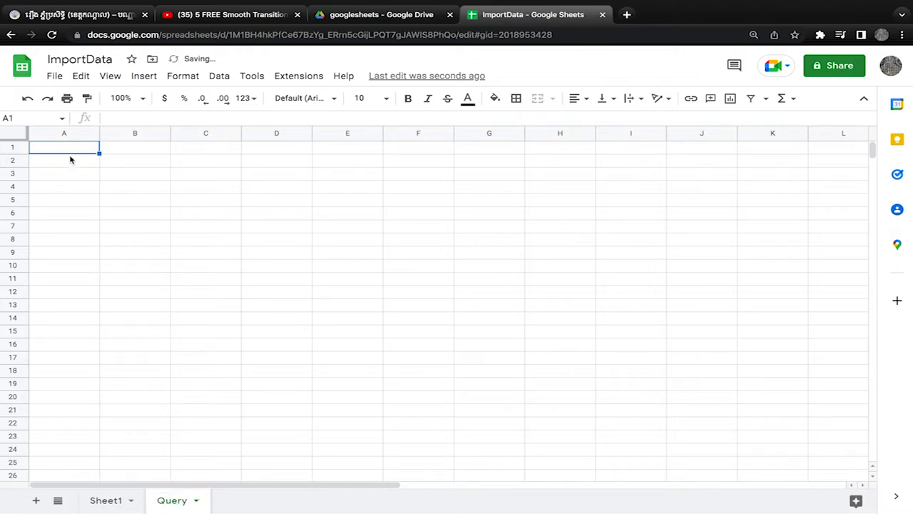
Select cell A2 on the Query sheet to begin a formula there
left_click(68, 181)
left_click(74, 165)
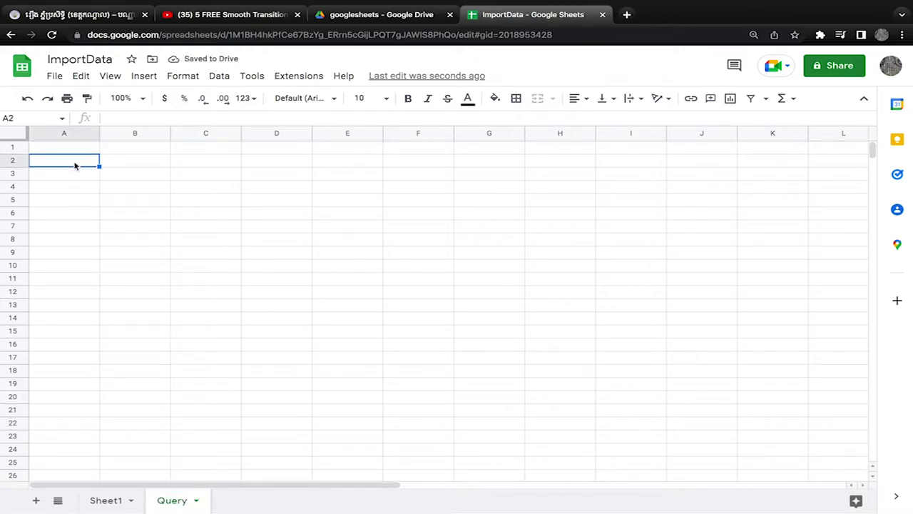
key("Return")
type("=")
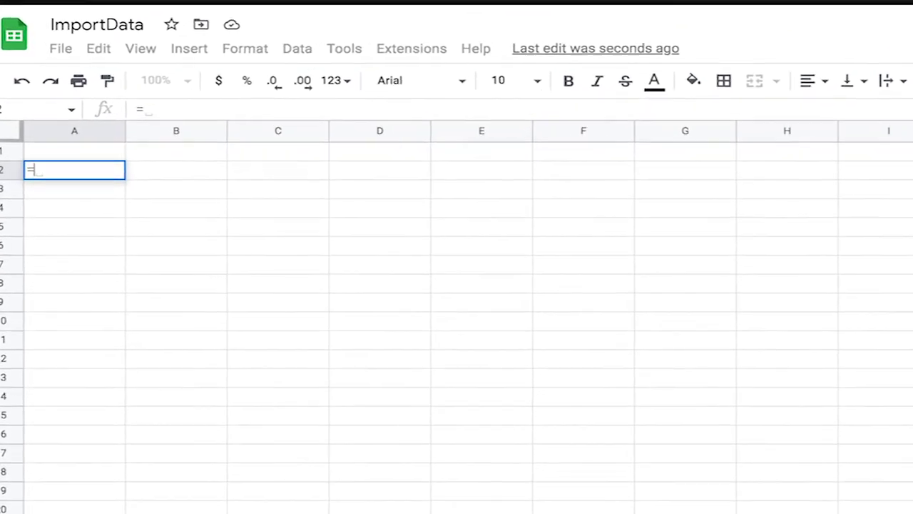
Start =QUERY( in A2 and pick Sheet1 columns A through D as its data range
type("Quer")
key("Tab")
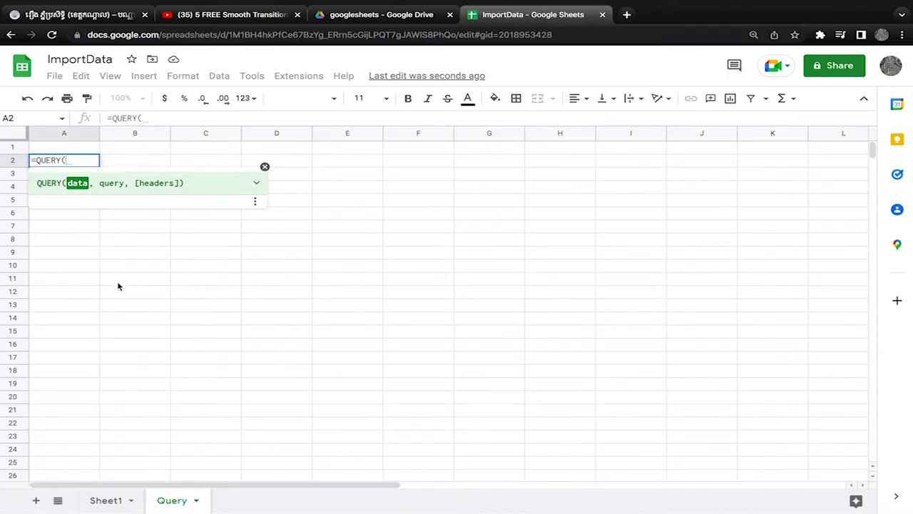
left_click(112, 502)
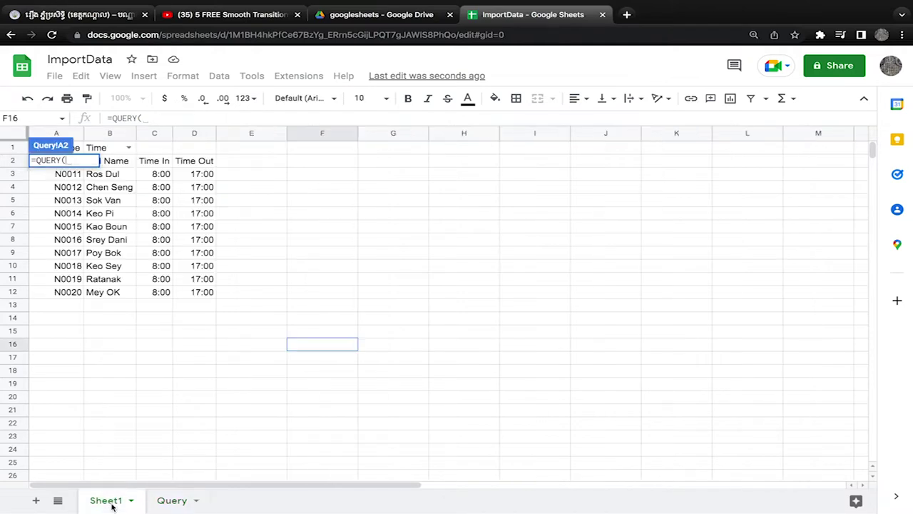
left_click(66, 135)
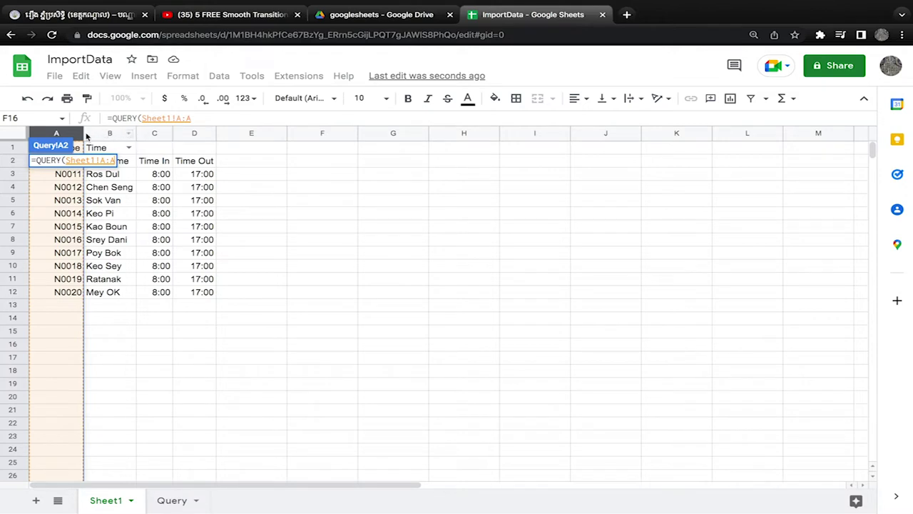
left_click_drag(68, 134, 203, 132)
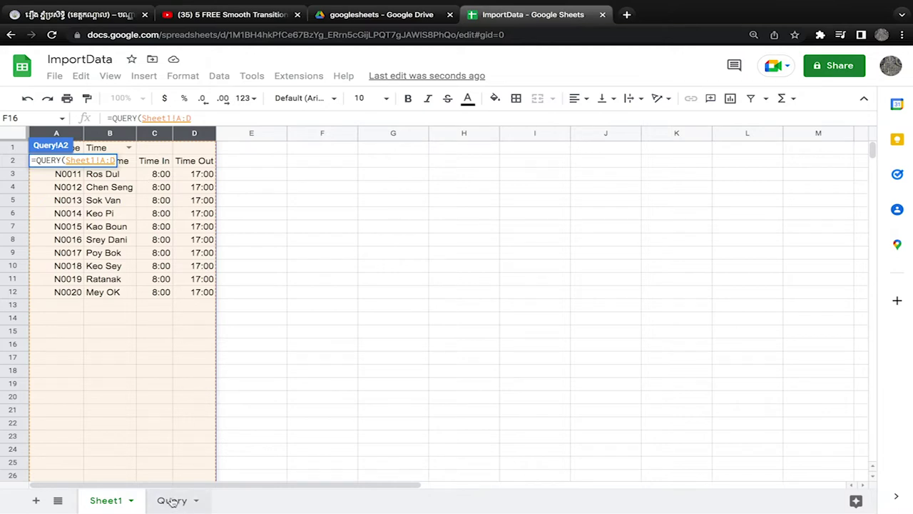
left_click(172, 500)
left_click(202, 119)
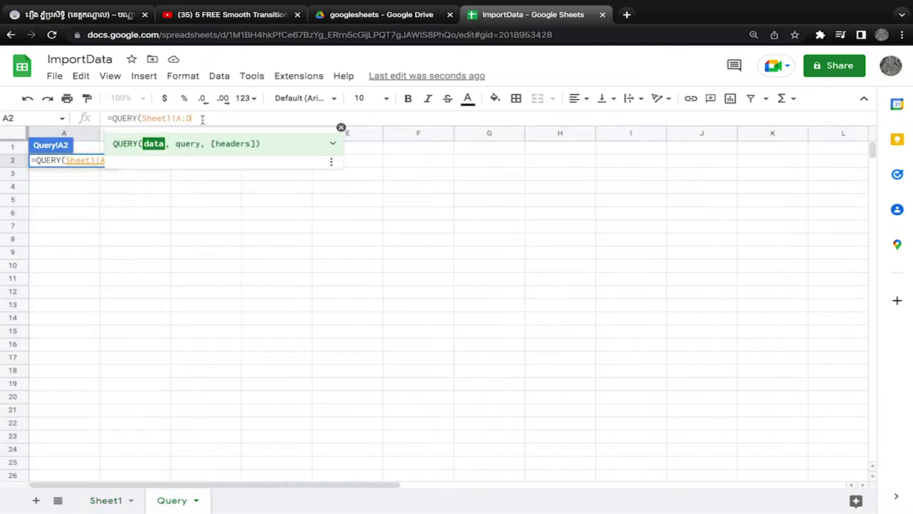
Complete the formula as =QUERY(Sheet1!A:D,"select *",1), fixing the 'select' typo
type(",")
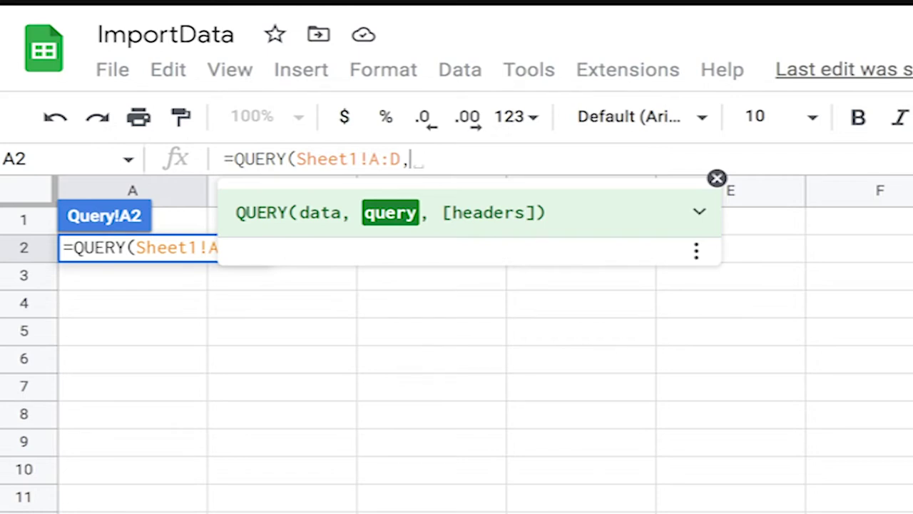
type("\"")
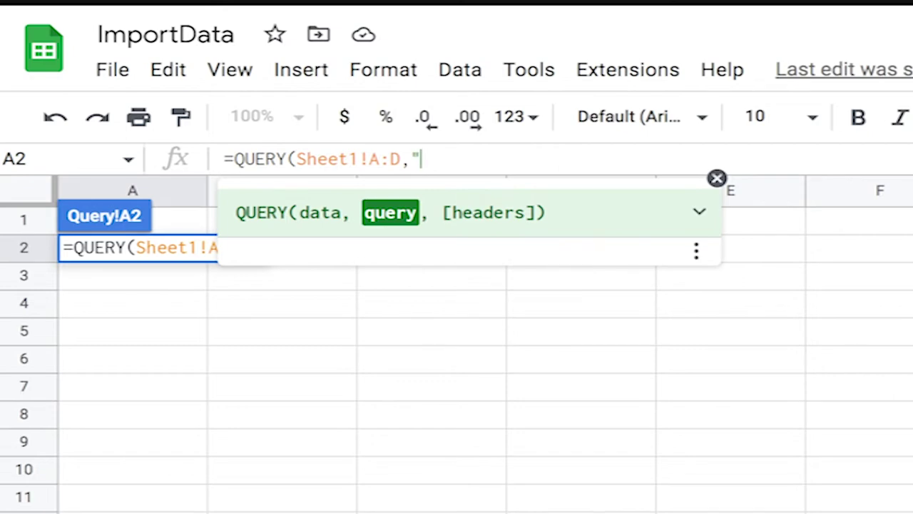
type("selet")
key("BackSpace")
type("ct")
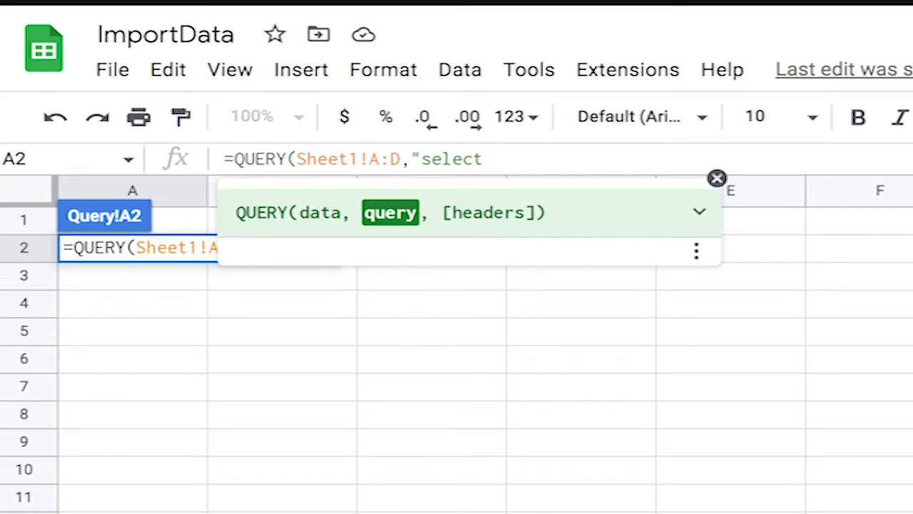
type(" *")
type("\"")
type(",")
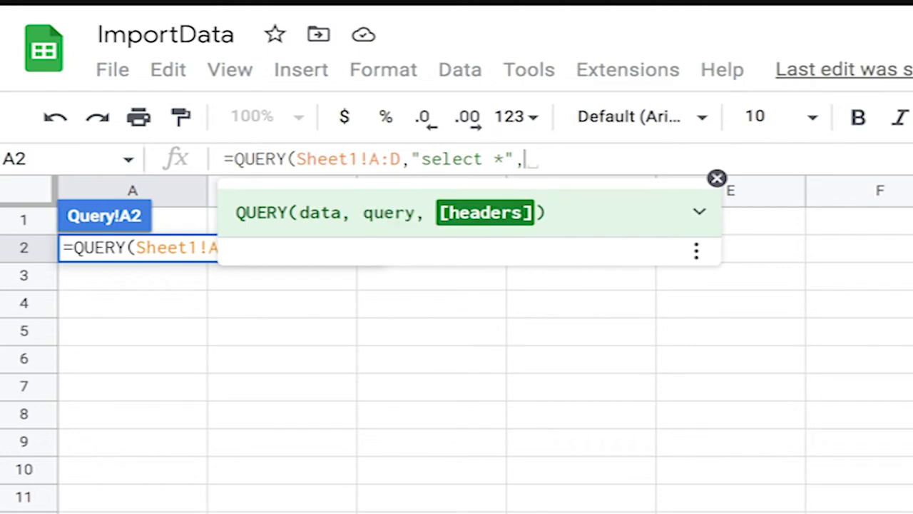
type("1)")
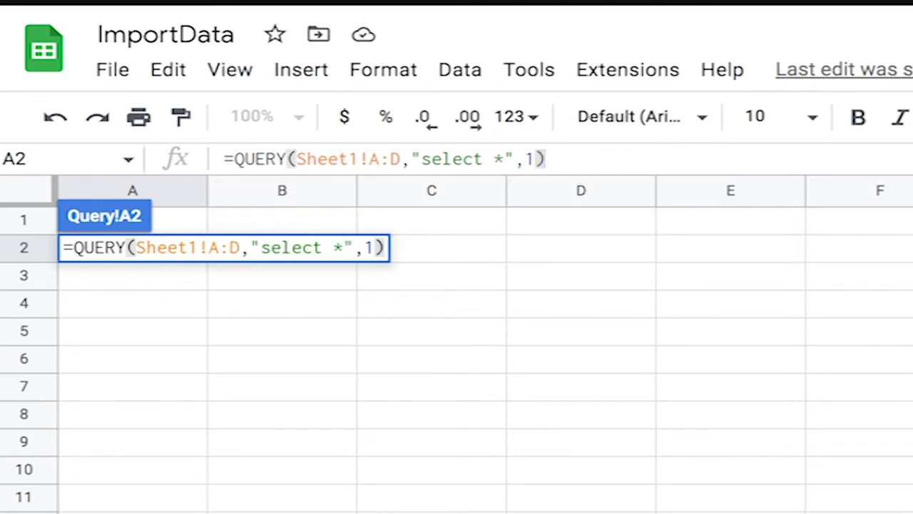
key("Return")
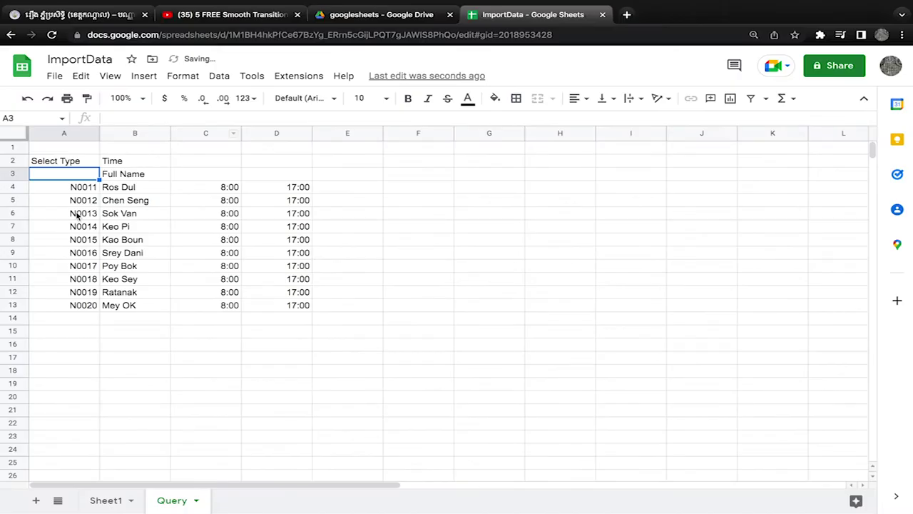
left_click(235, 202)
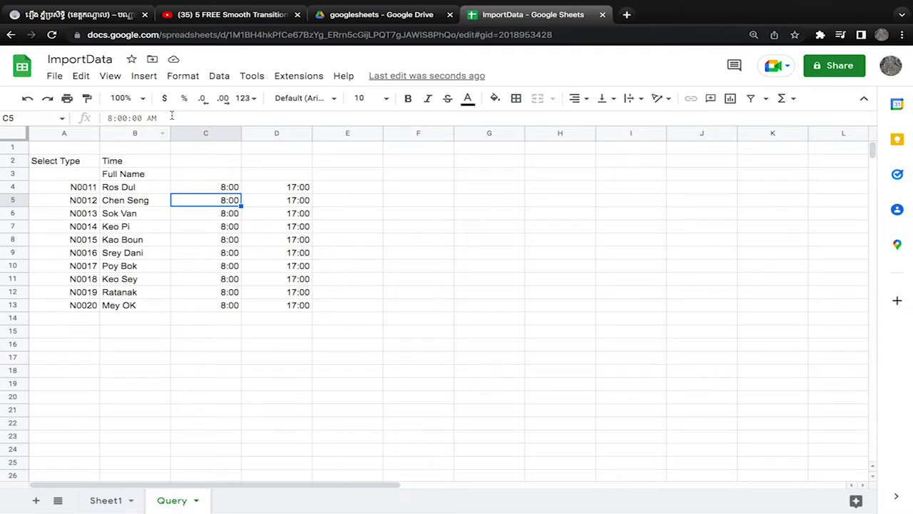
left_click(74, 163)
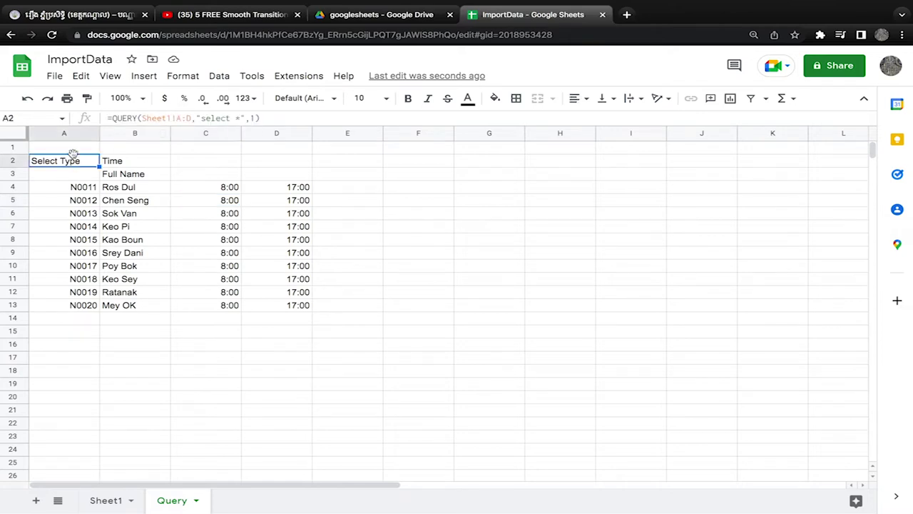
left_click(241, 118)
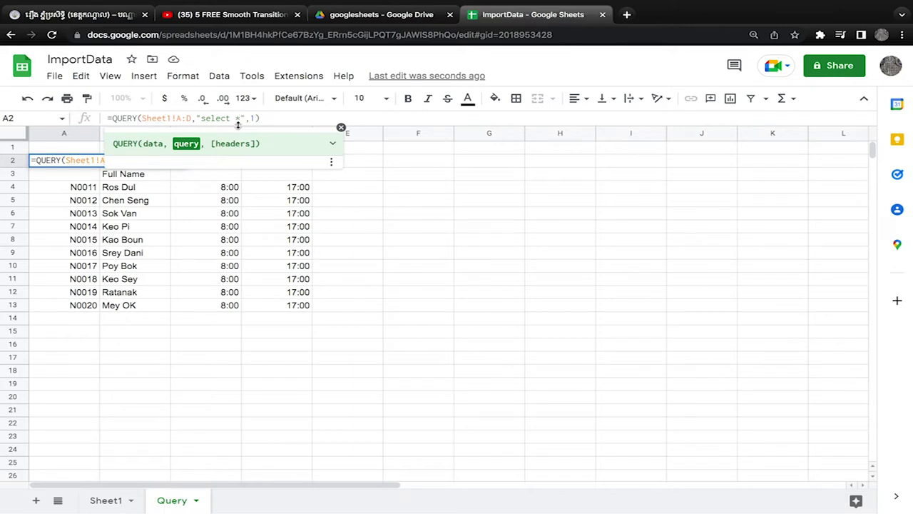
left_click(255, 118)
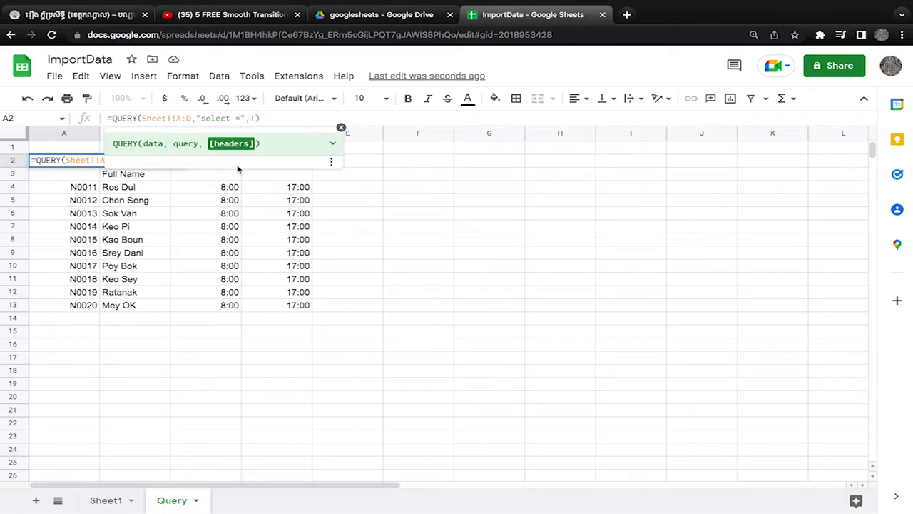
left_click(333, 144)
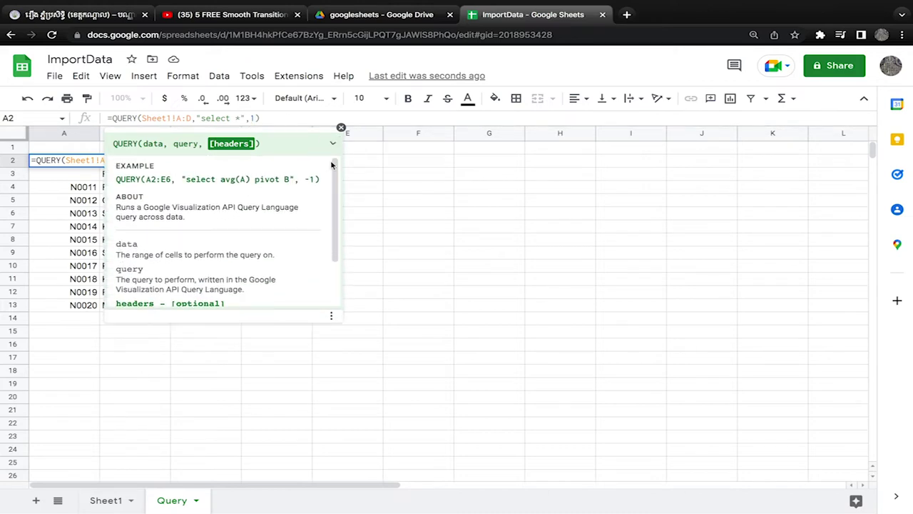
left_click(236, 117)
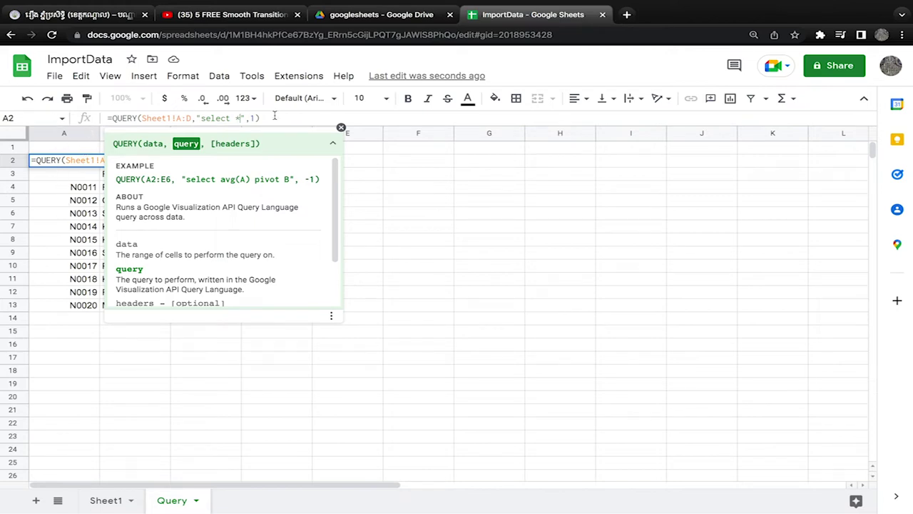
left_click(337, 118)
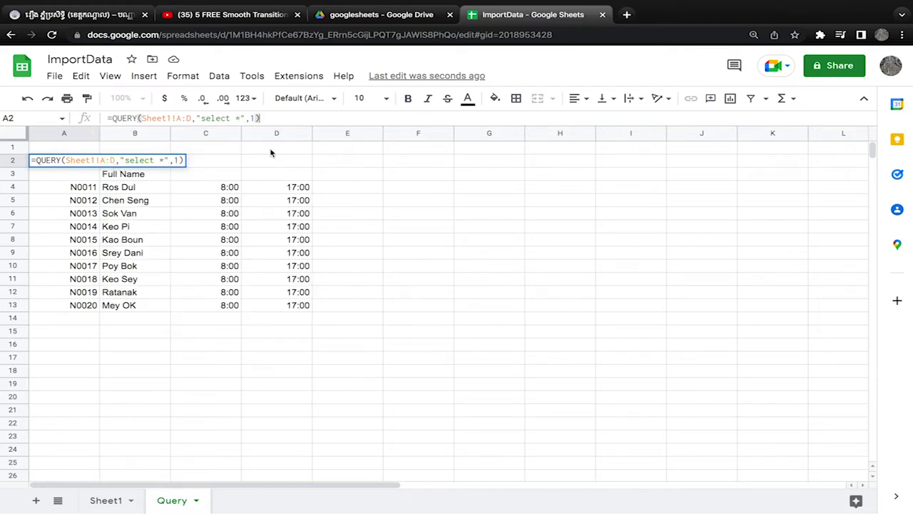
key("Return")
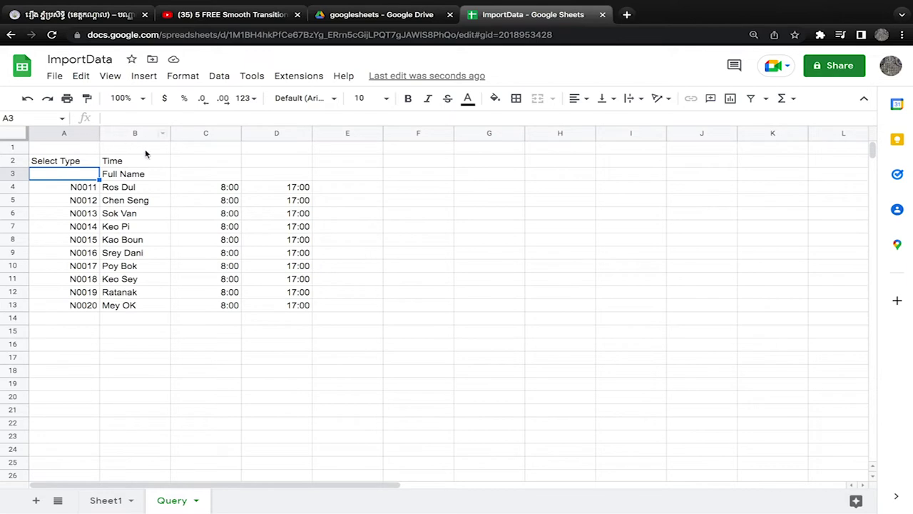
key("Return")
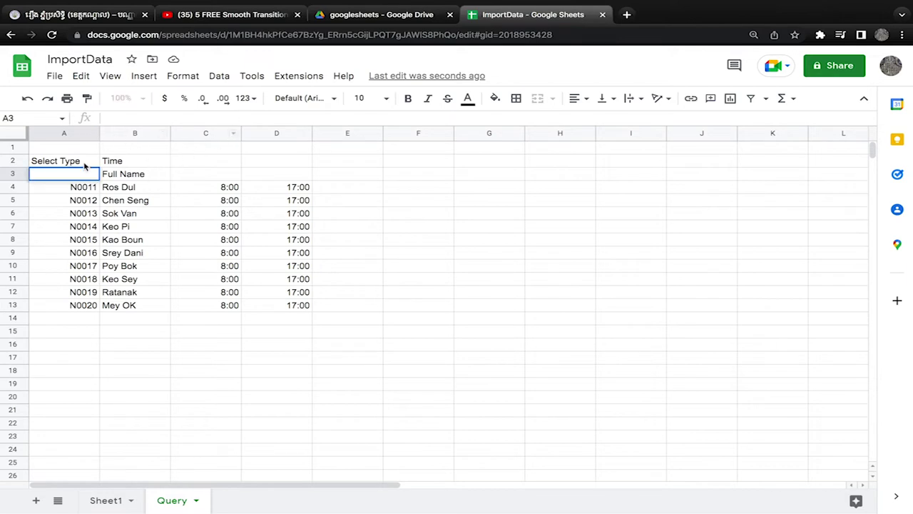
left_click(80, 163)
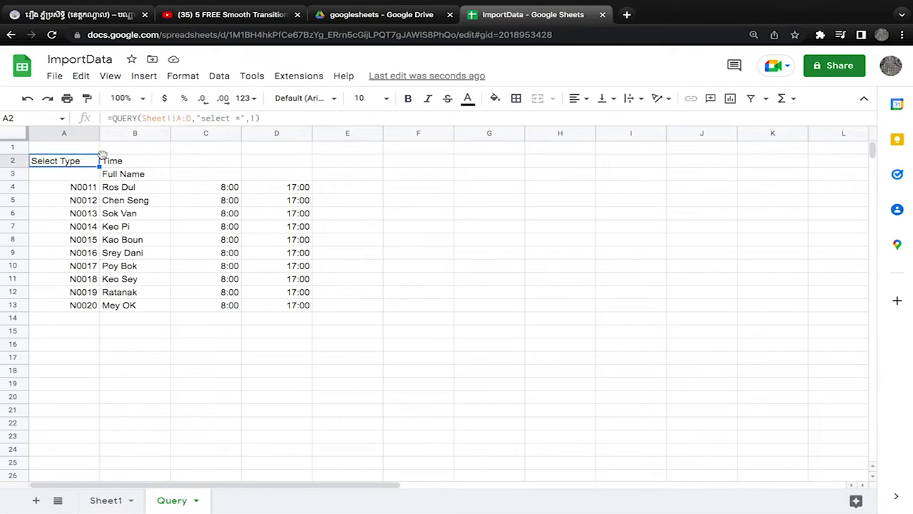
left_click(239, 118)
Replace * with a,b in the select clause, which leaves A2 showing an error
key("BackSpace")
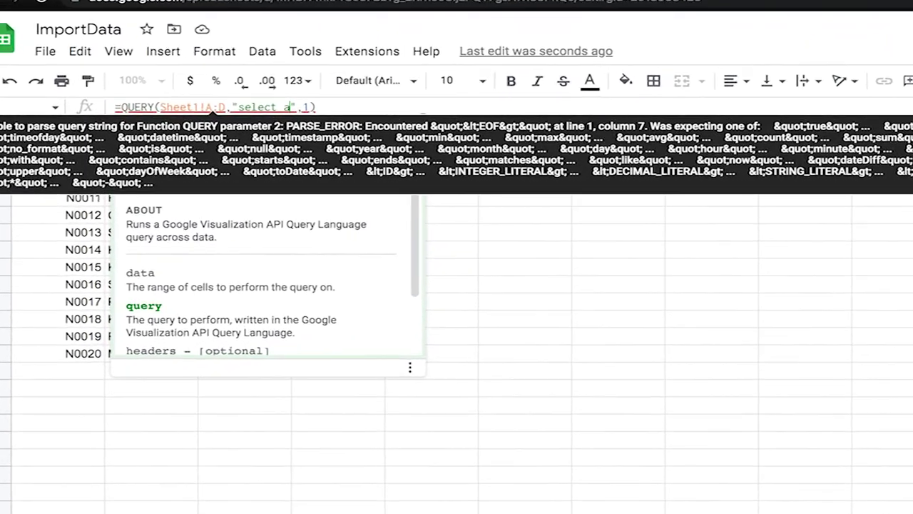
type("a,")
type("b")
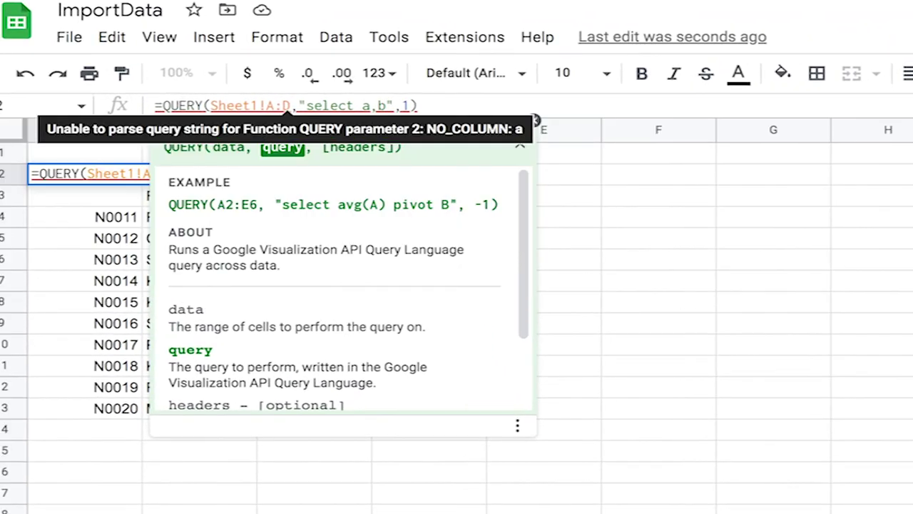
key("Return")
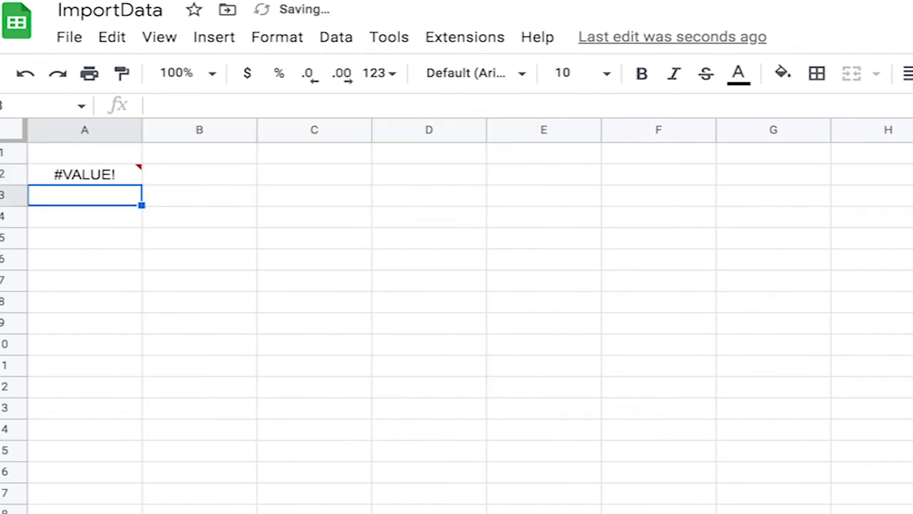
left_click(114, 174)
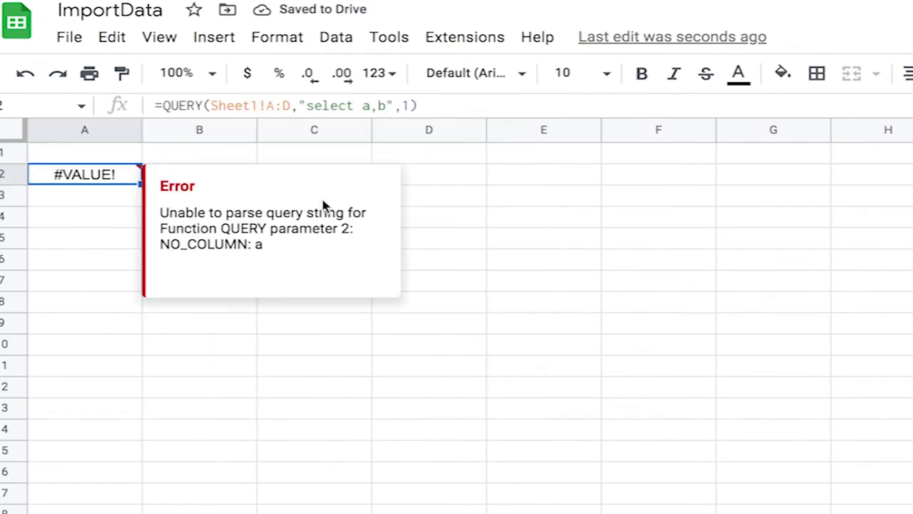
Uppercase the columns to "select A,B" and check the returned No and Full Name results
left_click(368, 106)
key("BackSpace")
type("A")
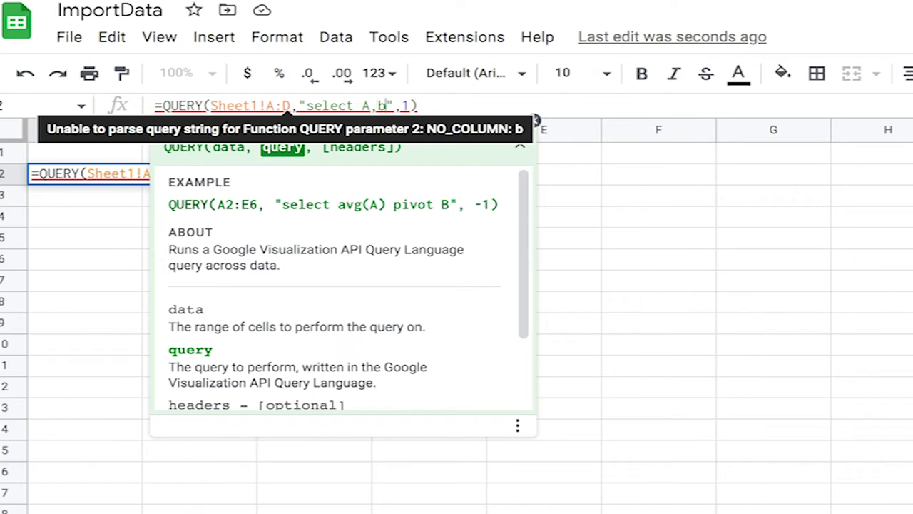
key("BackSpace")
type("B")
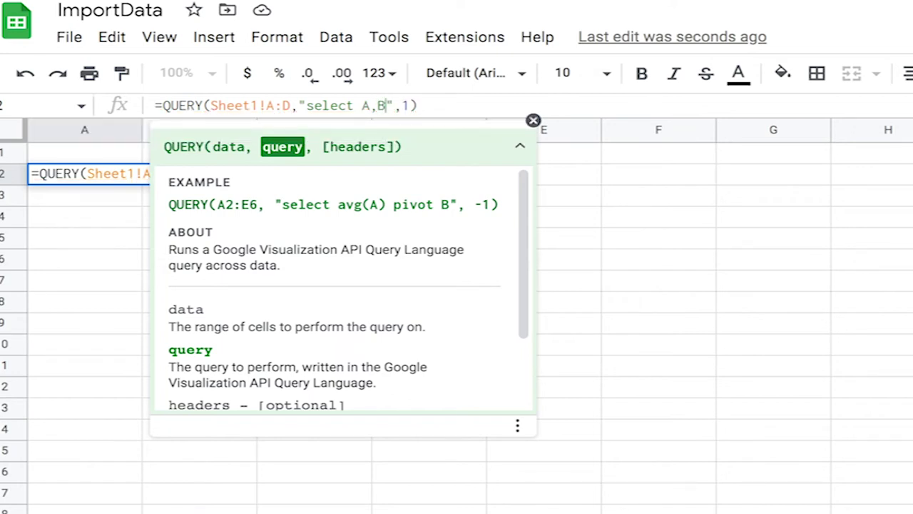
key("Return")
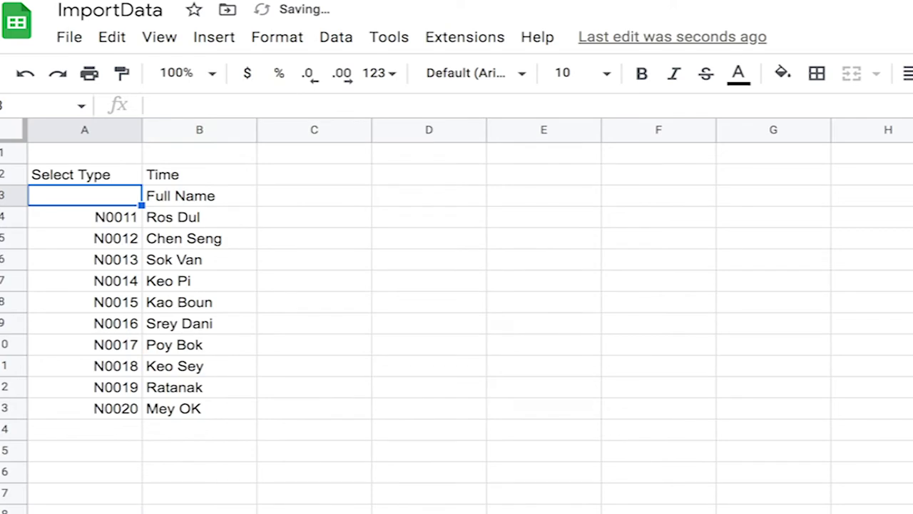
left_click(212, 280)
left_click(124, 202)
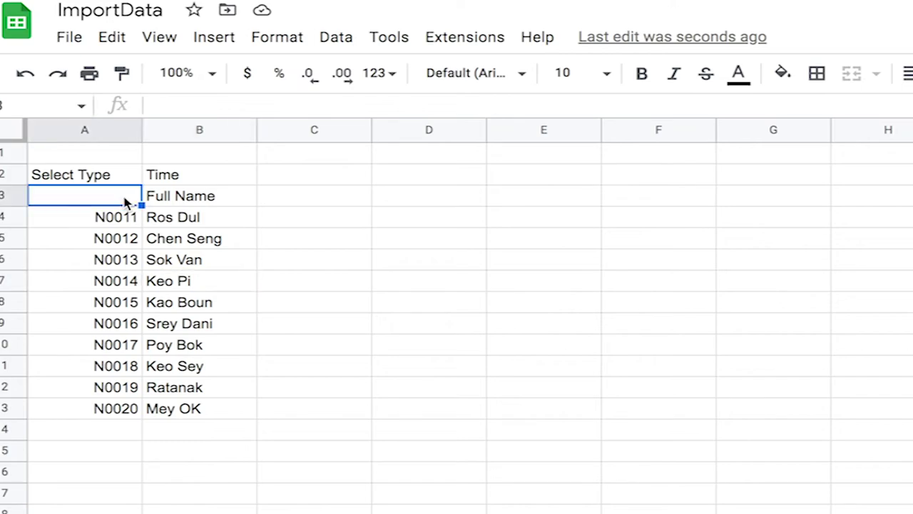
left_click(120, 430)
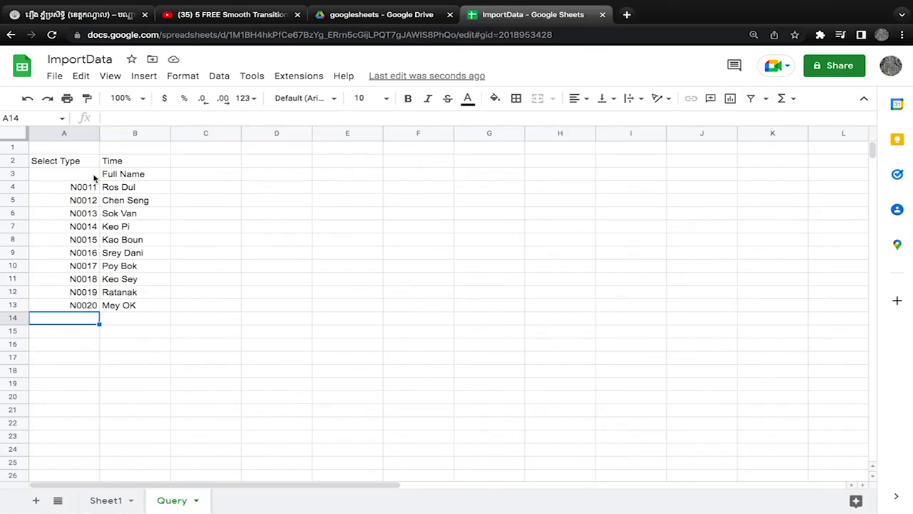
left_click(113, 500)
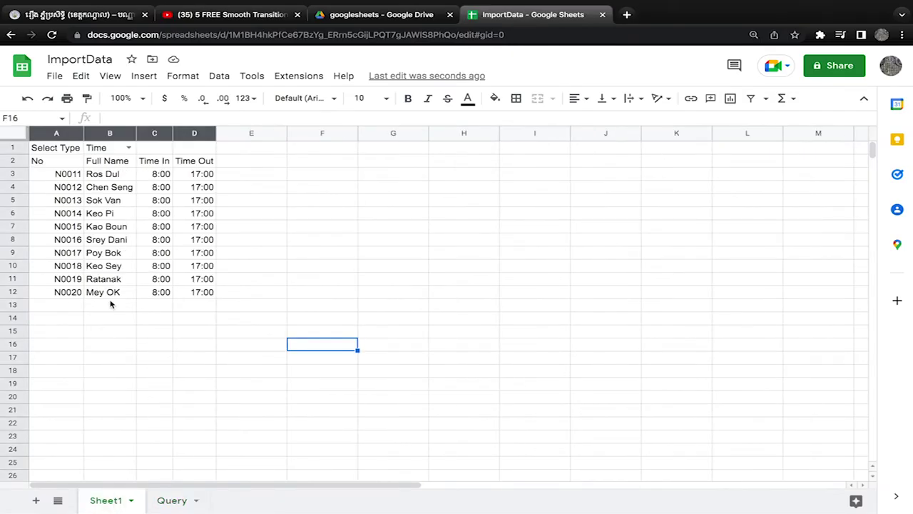
left_click(101, 304)
left_click(69, 306)
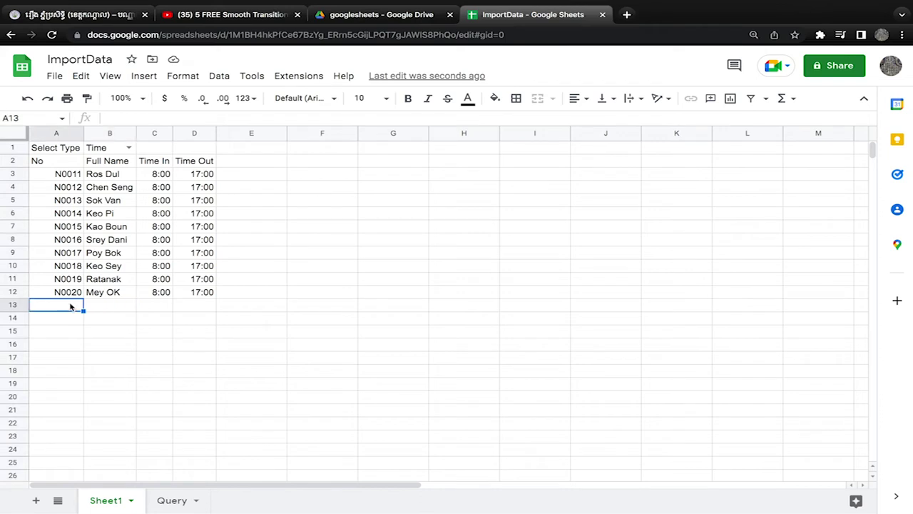
type("e")
key("Return")
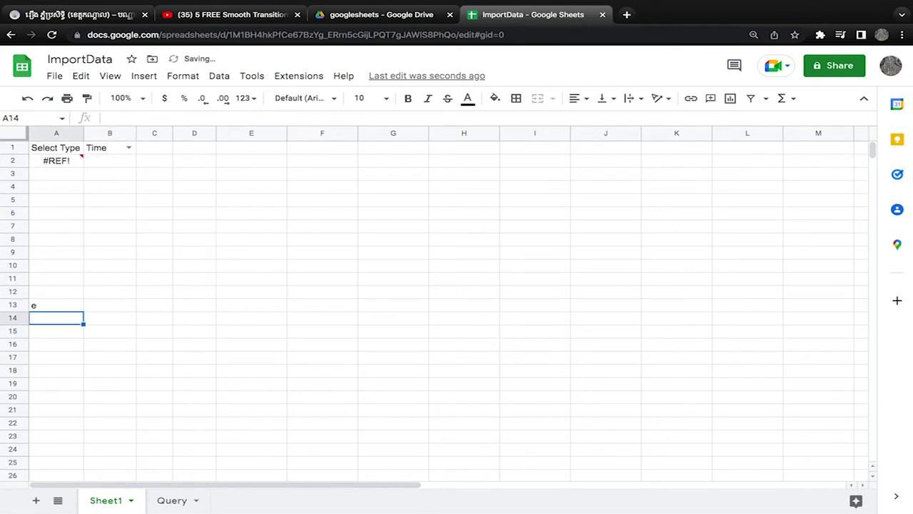
key("ctrl+z")
left_click(107, 348)
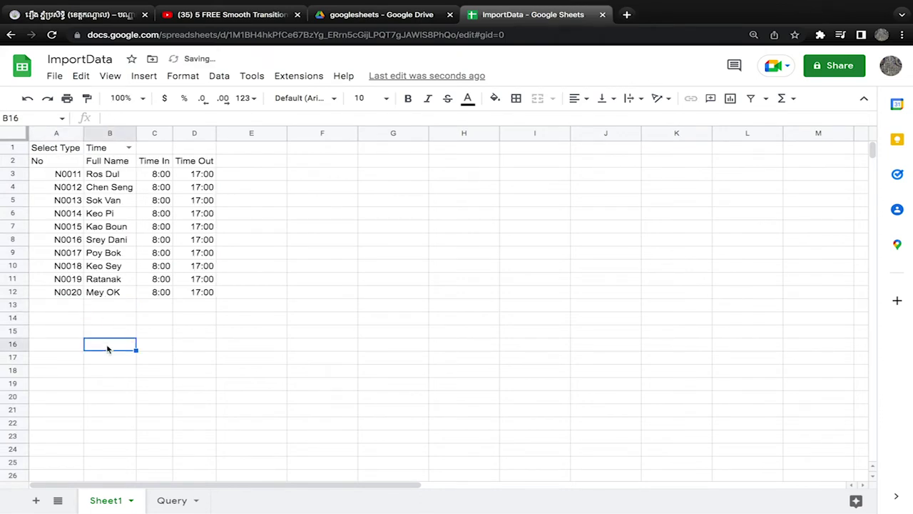
left_click(172, 500)
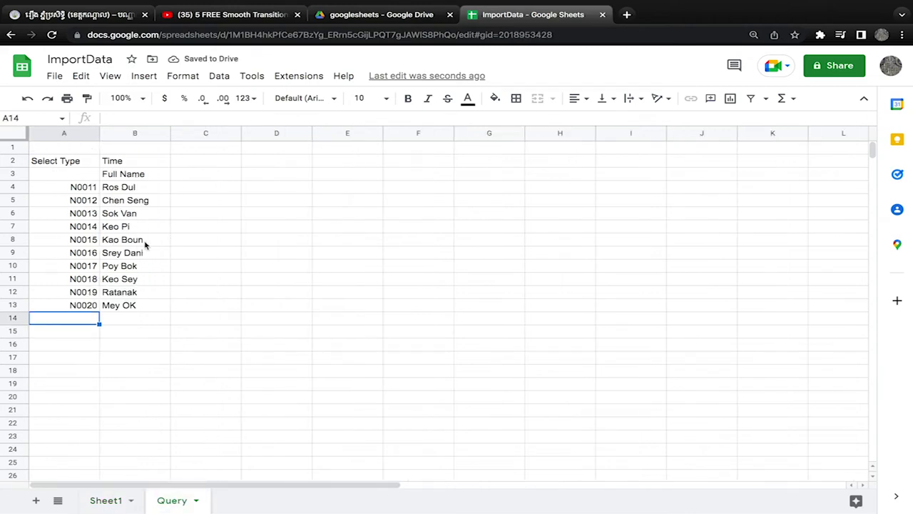
Swap column B for C so the query reads "select A,C"
left_click(76, 148)
left_click(84, 162)
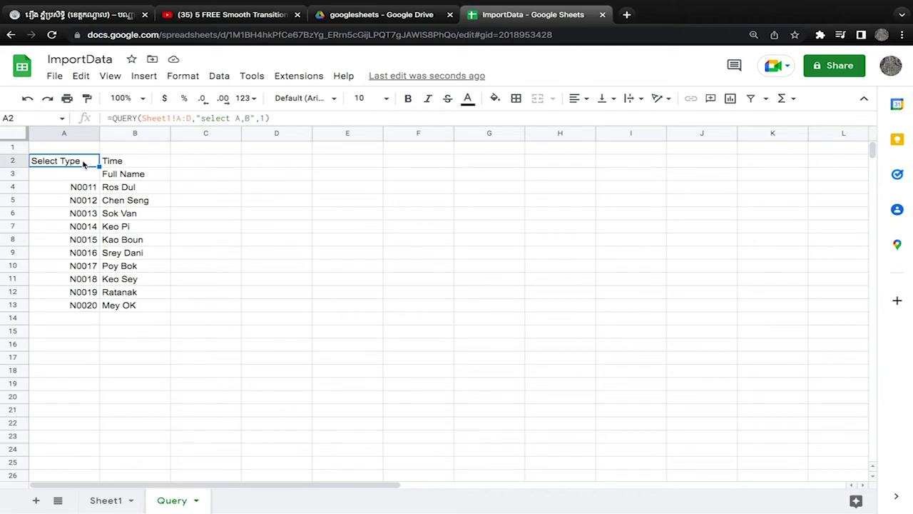
left_click(245, 117)
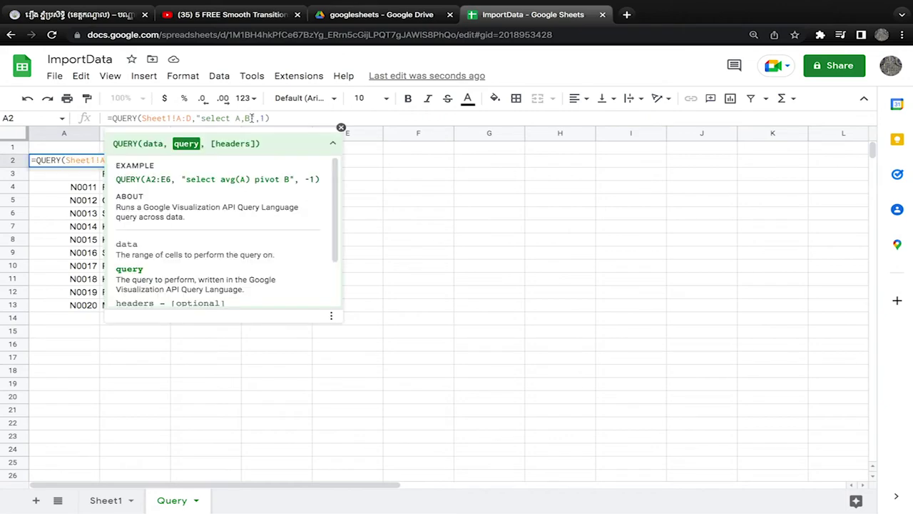
key("BackSpace")
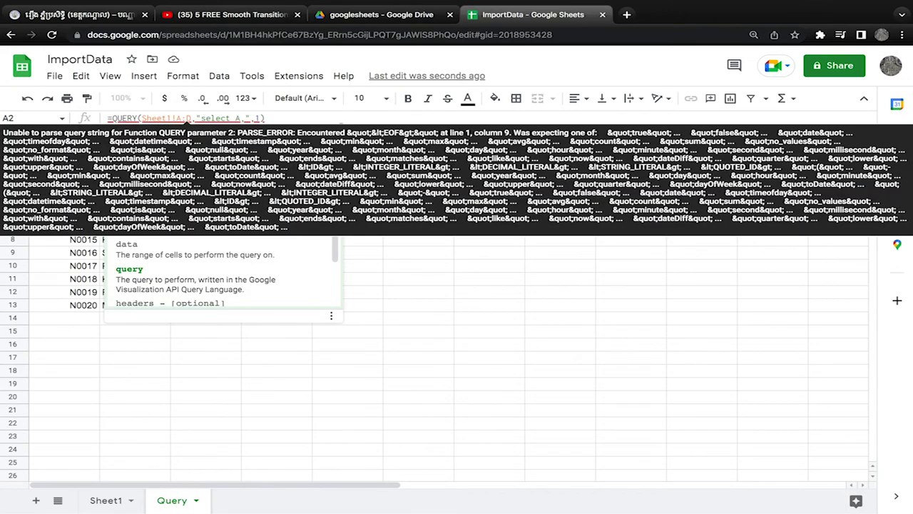
type("C")
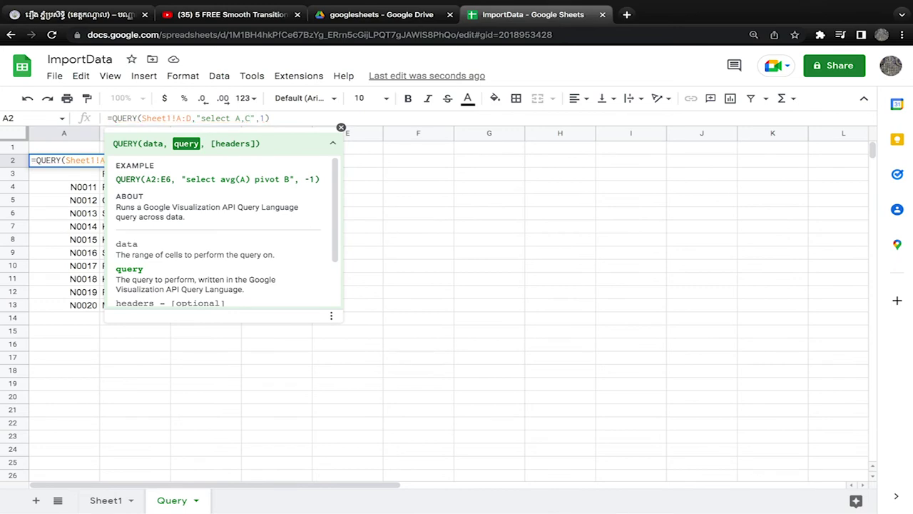
key("Return")
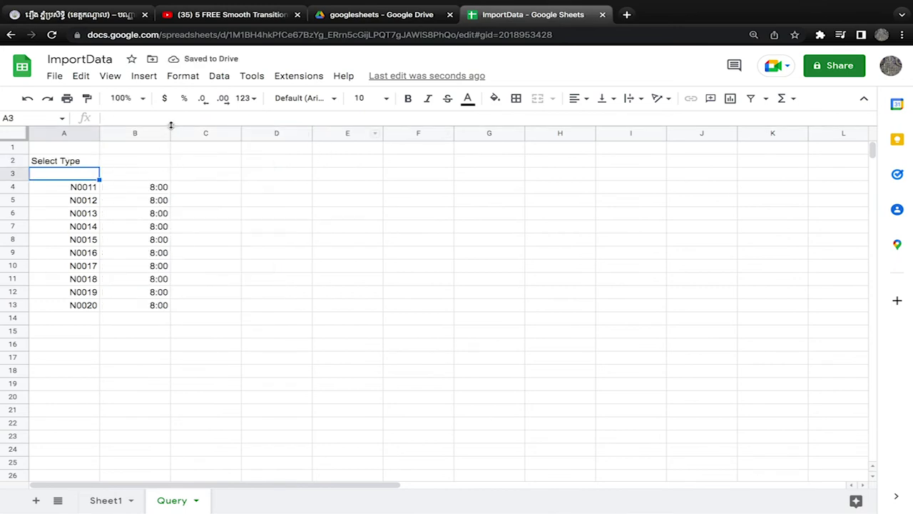
Delete the headers argument, leaving =QUERY(Sheet1!A:D,"select A,C")
left_click(69, 163)
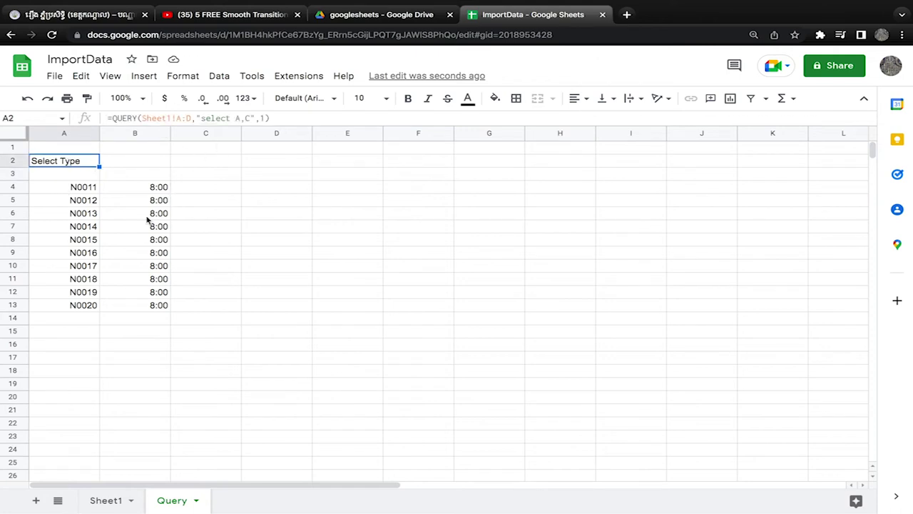
left_click(187, 118)
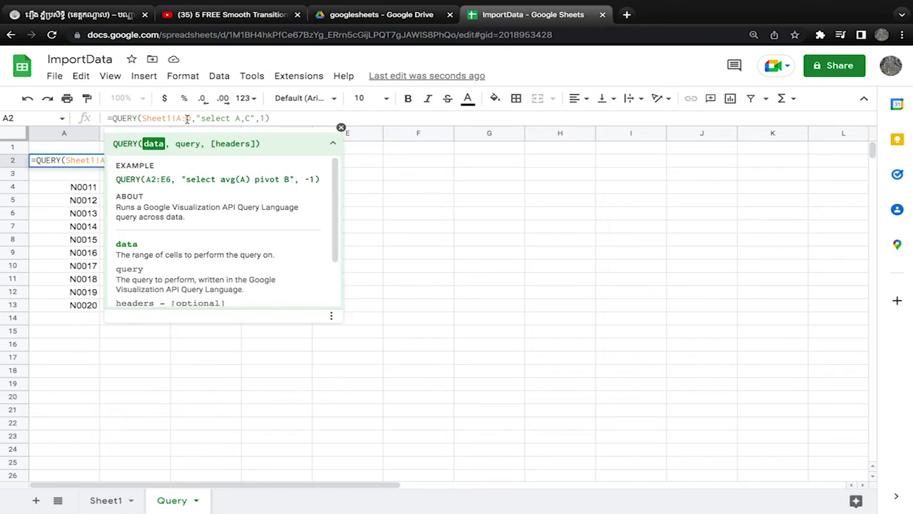
left_click(247, 120)
left_click(264, 118)
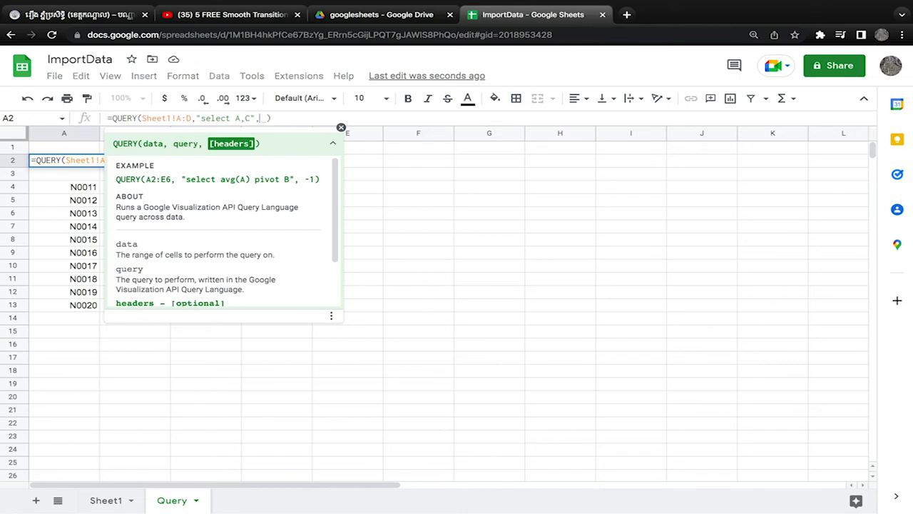
key("BackSpace")
key("Return")
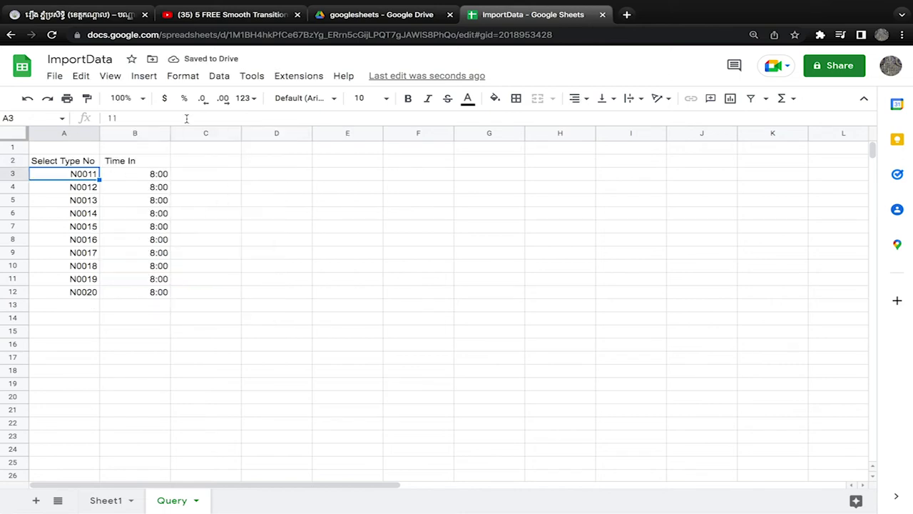
key("F2")
Add a -1 headers argument after the query string, clearing the #VALUE! error
left_click(96, 160)
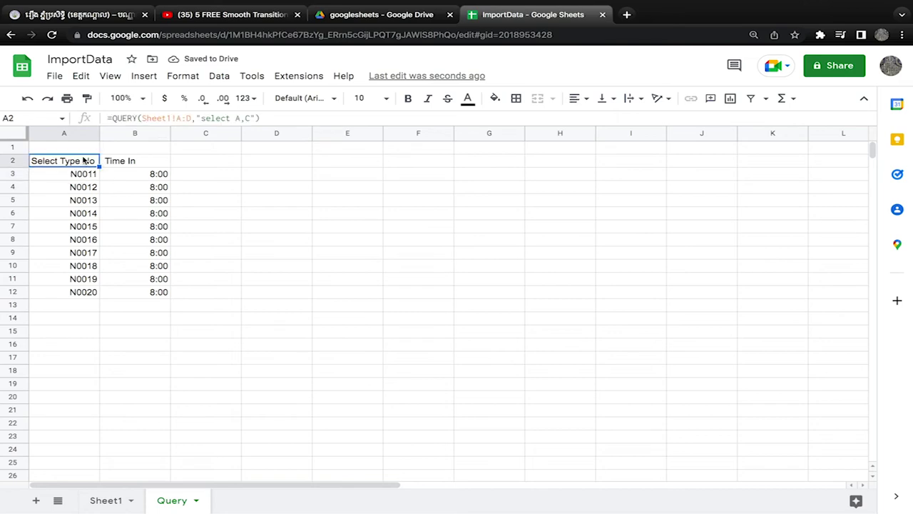
left_click(259, 118)
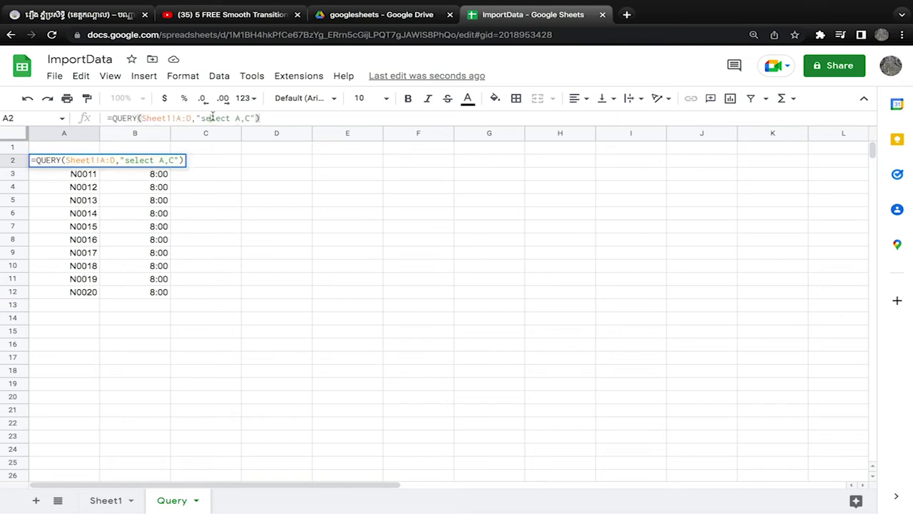
left_click(212, 116)
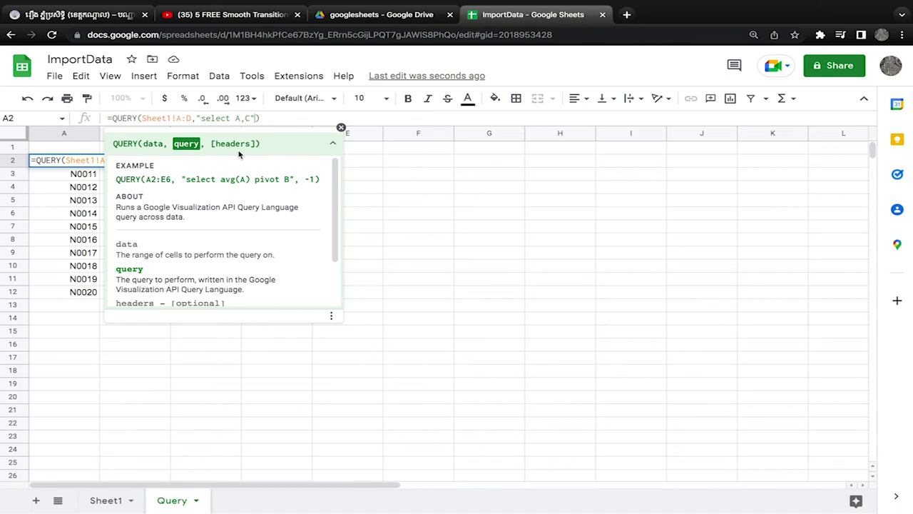
type(",")
key("Return")
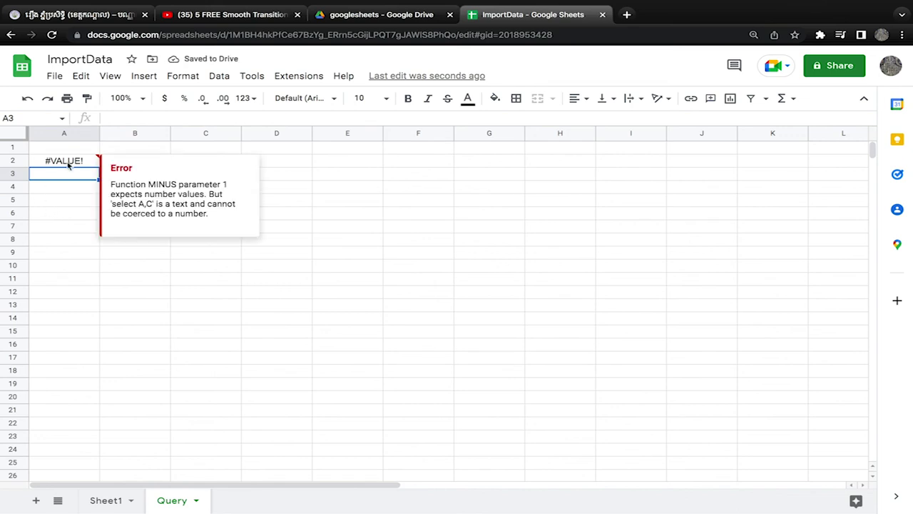
left_click(70, 166)
left_click(254, 117)
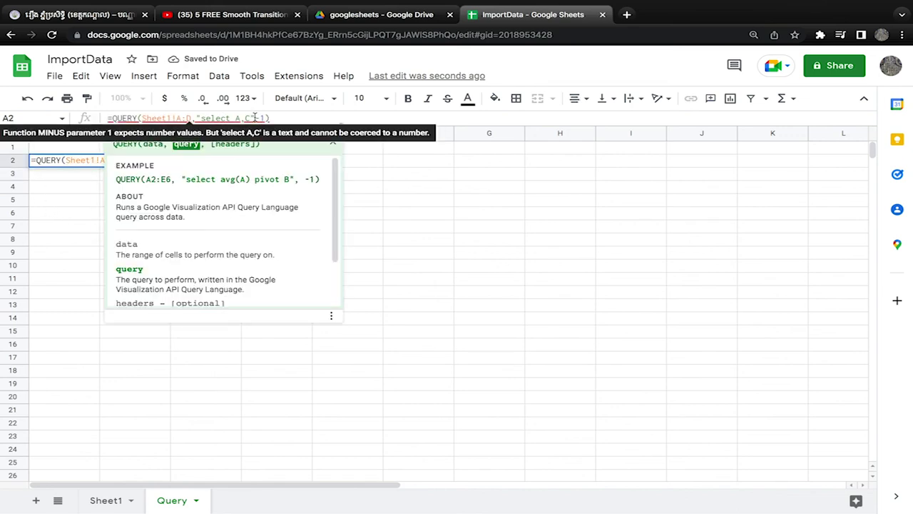
type(",")
key("Return")
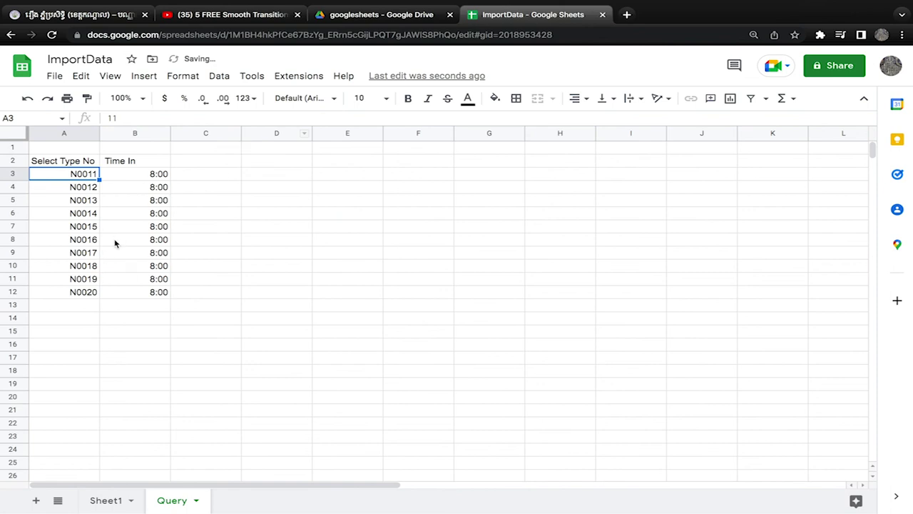
Change the query string to "select B,C,D" to list names, Time In and Time Out
left_click(84, 165)
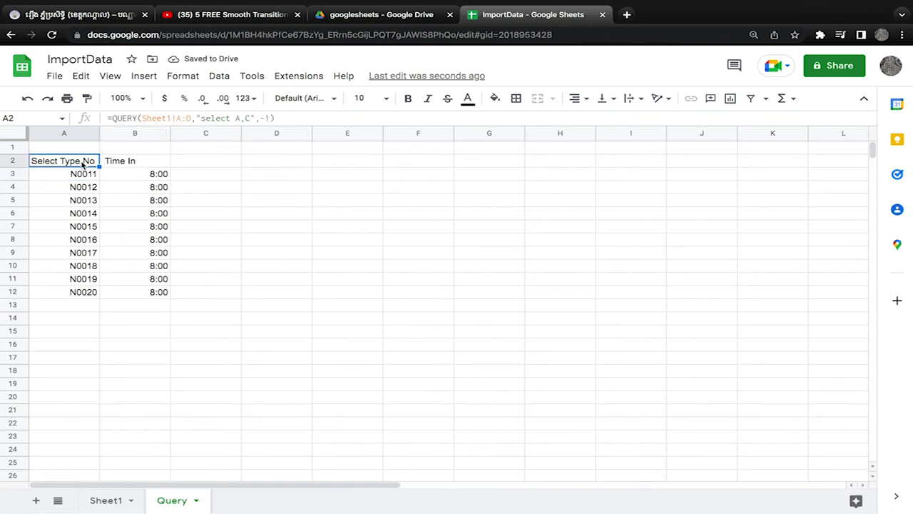
left_click(261, 119)
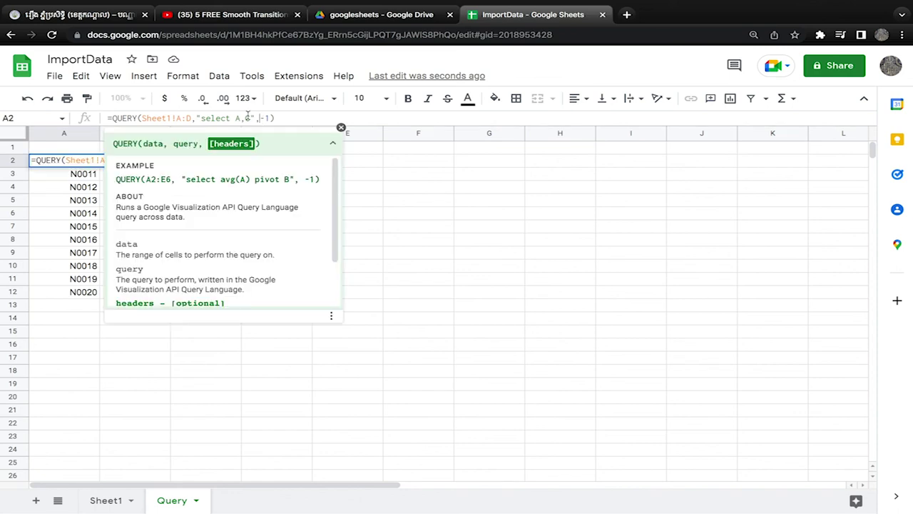
left_click(246, 118)
key("BackSpace")
type("B")
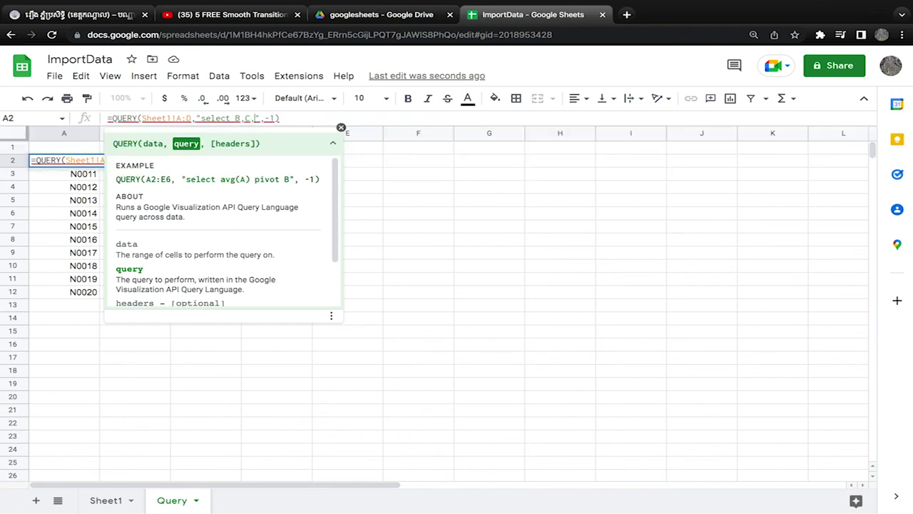
key("Return")
Edit the name entries in cells A3 and A8 of the results
key("BackSpace")
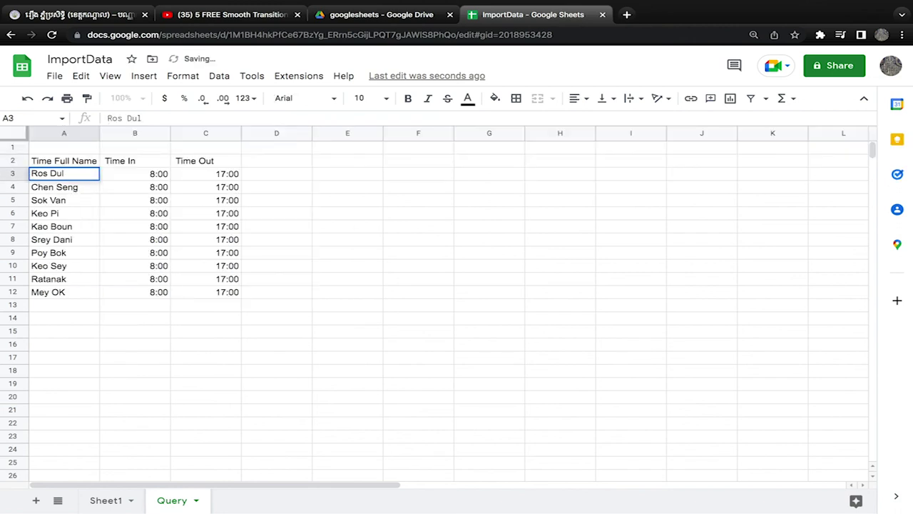
key("BackSpace")
key("BackSpace")
key("BackSpace")
key("BackSpace")
key("BackSpace")
key("BackSpace")
key("Return")
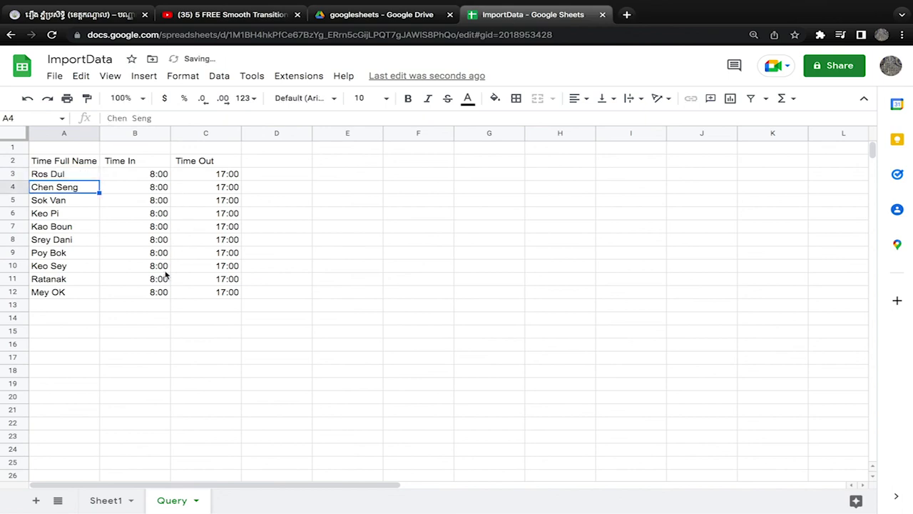
left_click(70, 241)
type("as")
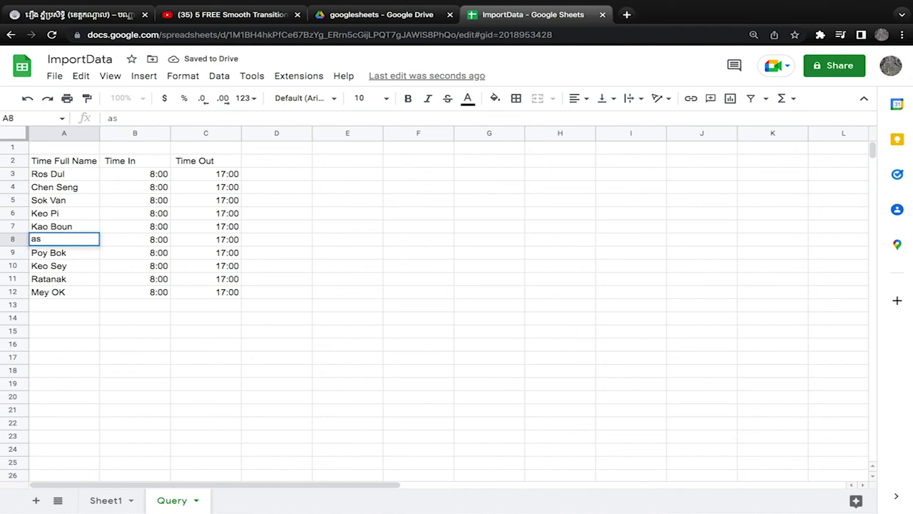
key("Return")
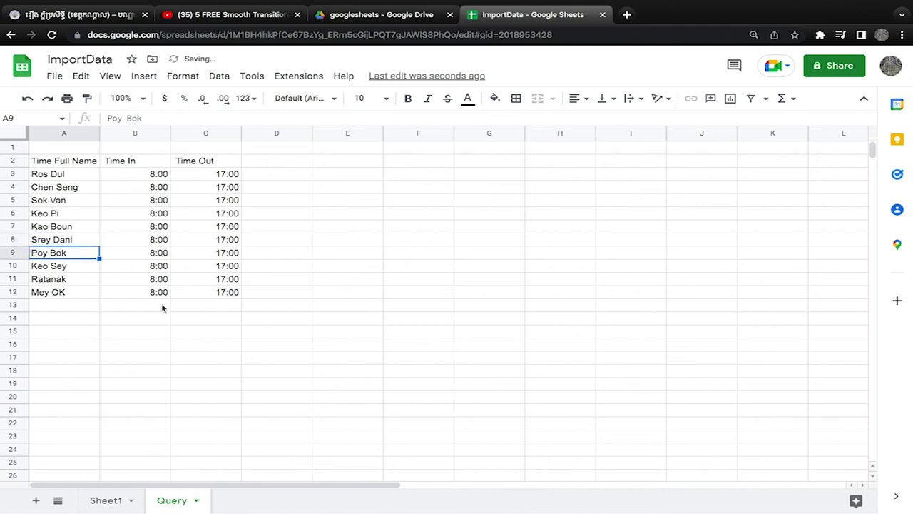